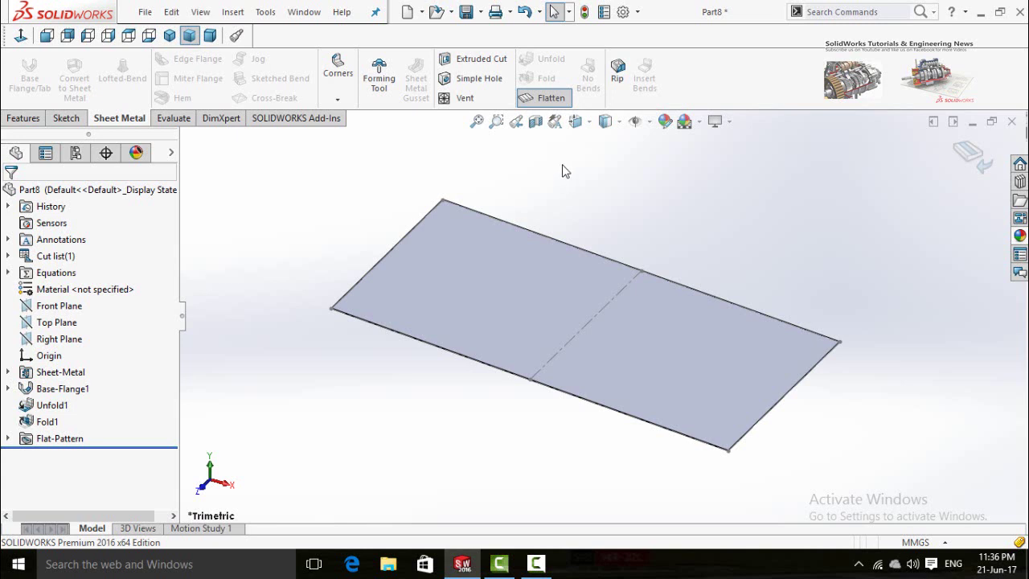
Toggle the Flatten state of the finished sheet metal part to view its rolled and flat forms
{"action": "left_click", "coordinate": [530, 98]}
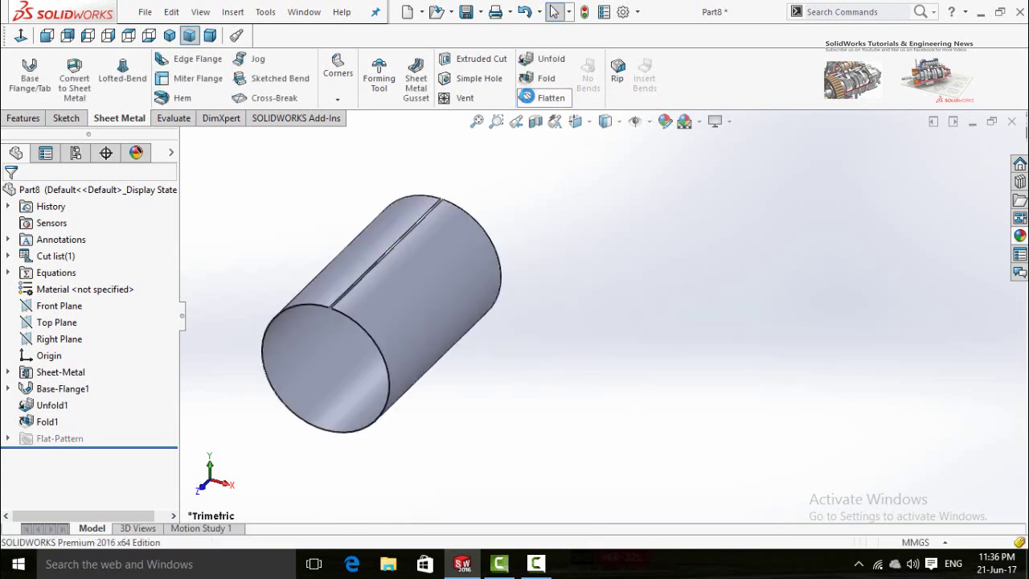
{"action": "left_click", "coordinate": [529, 99]}
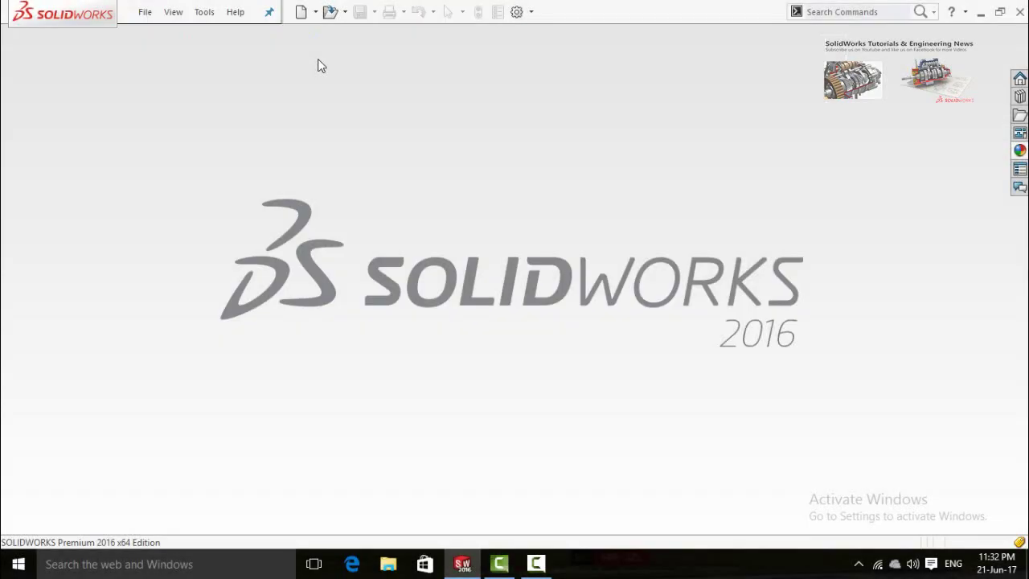
Create a new part document and start a sketch on the Front Plane
{"action": "left_click", "coordinate": [301, 11]}
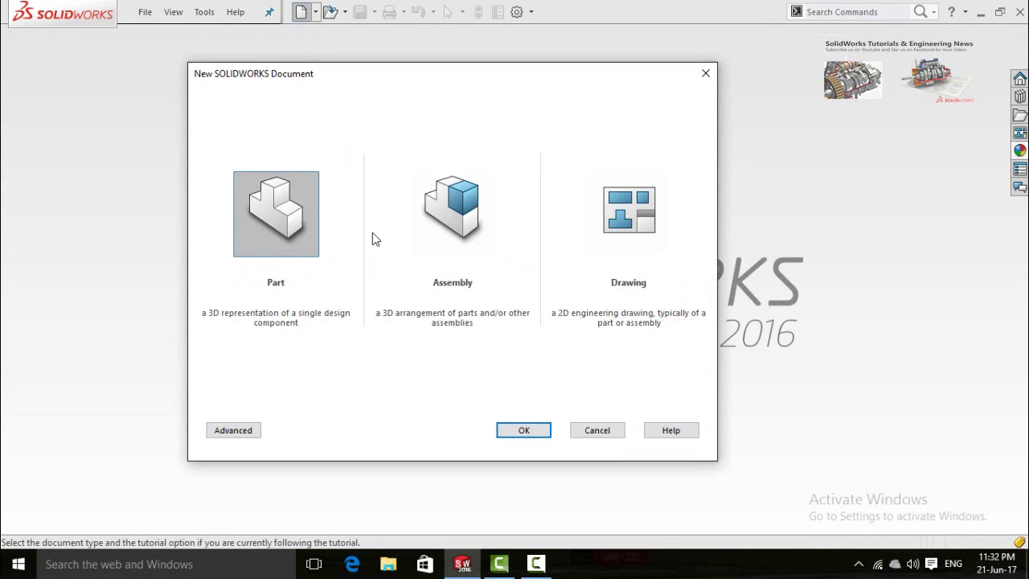
{"action": "double_click", "coordinate": [271, 226]}
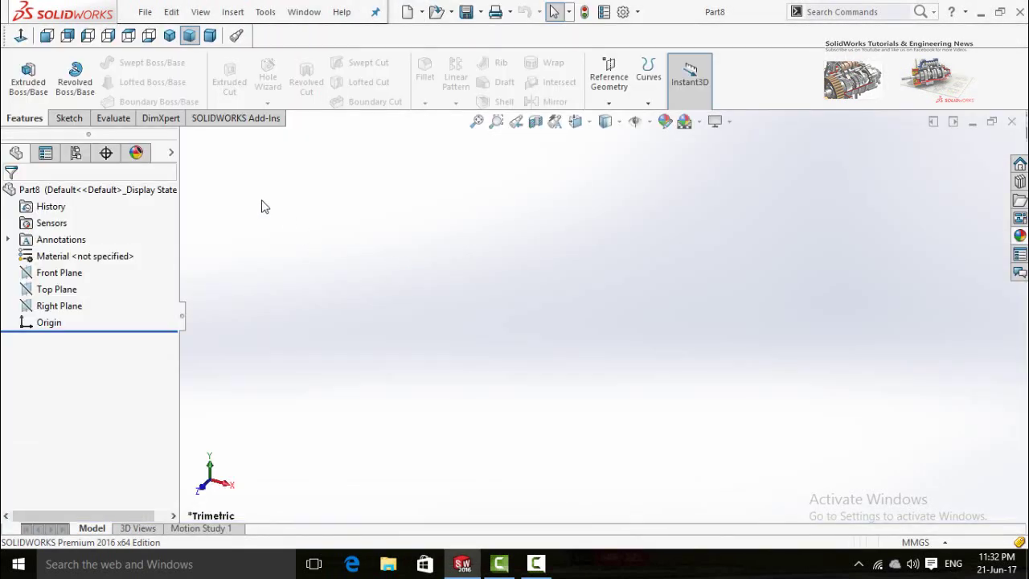
{"action": "left_click", "coordinate": [29, 275]}
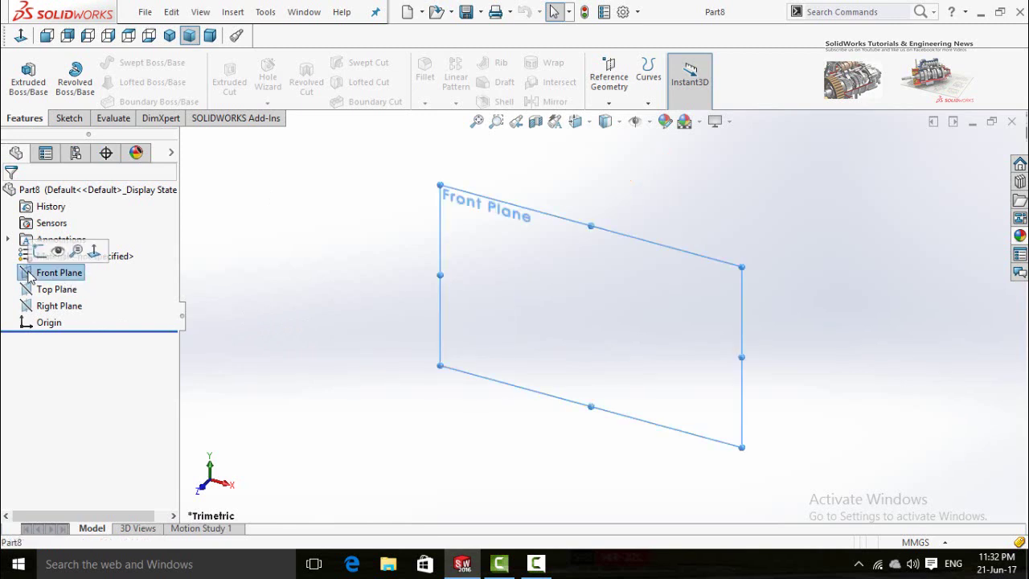
{"action": "left_click", "coordinate": [37, 252]}
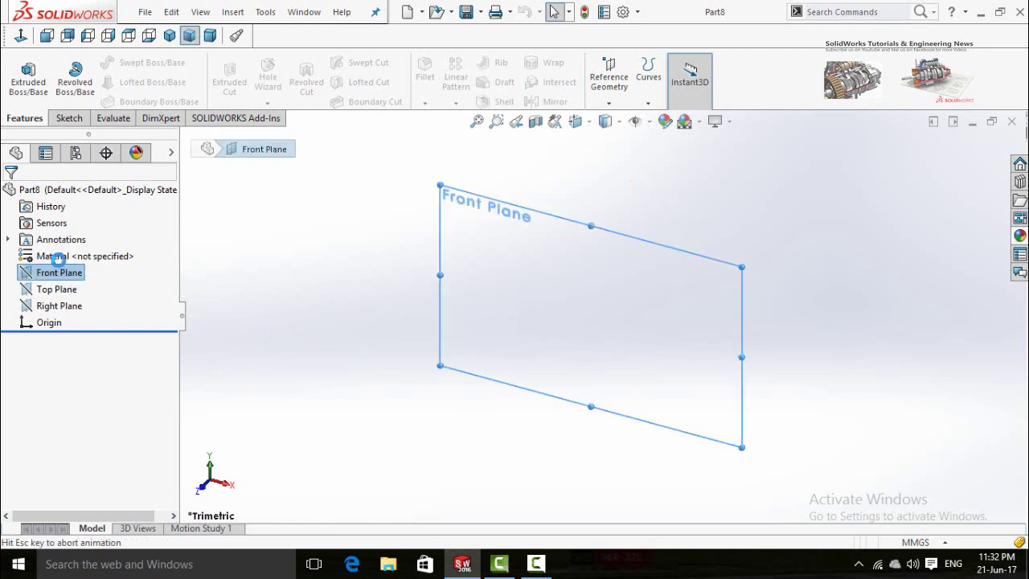
{"action": "left_click", "coordinate": [351, 267]}
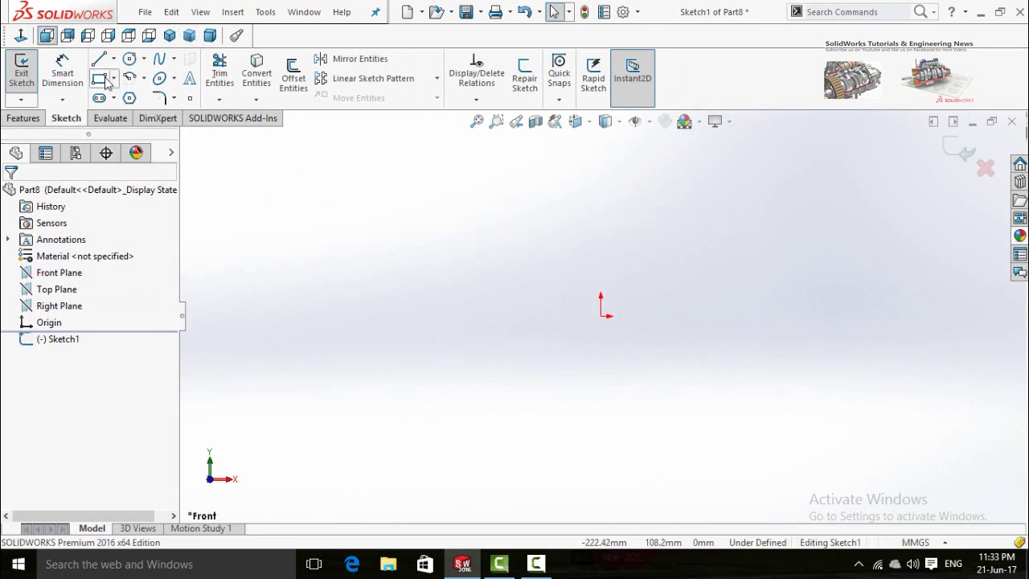
Sketch a nearly closed centerpoint arc of about 54 mm radius around the origin, leaving a small gap at its top
{"action": "left_click", "coordinate": [143, 79]}
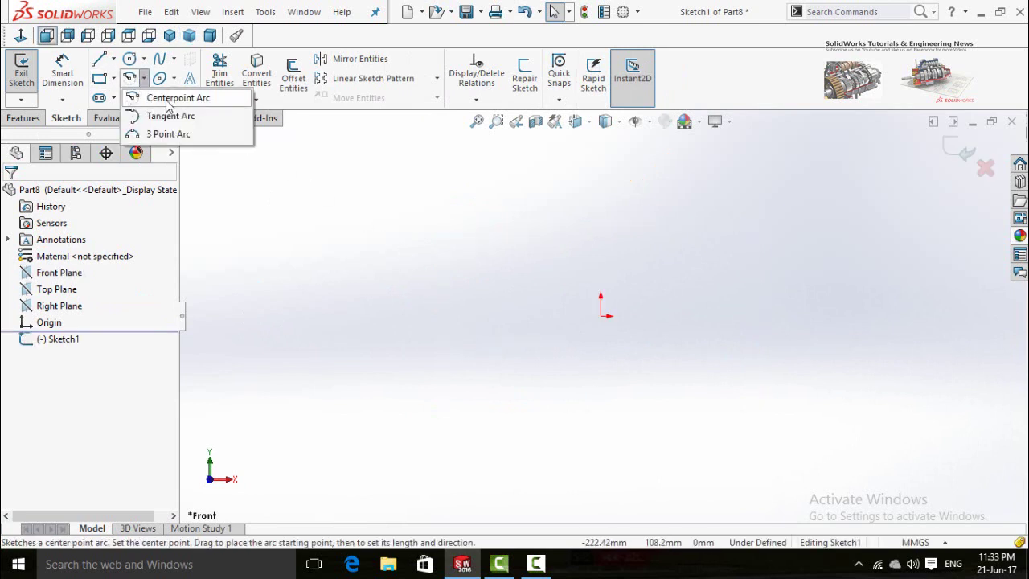
{"action": "left_click", "coordinate": [169, 98]}
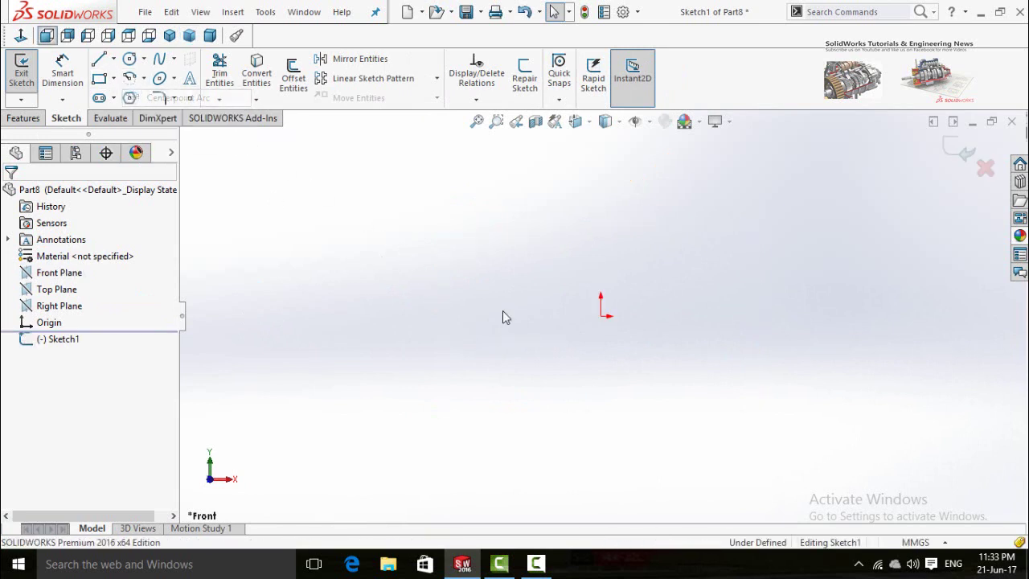
{"action": "left_click", "coordinate": [603, 315]}
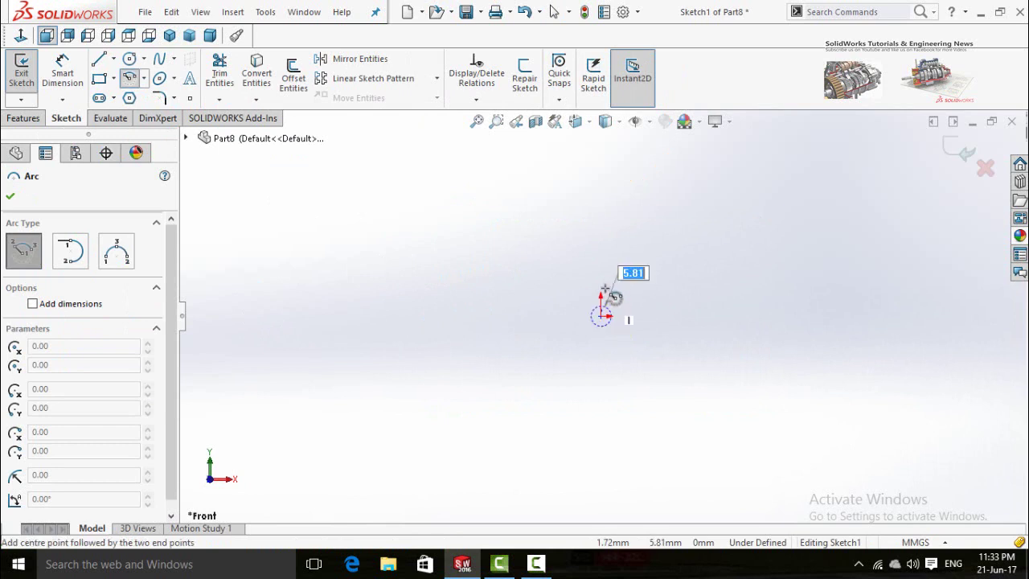
{"action": "left_click", "coordinate": [611, 223]}
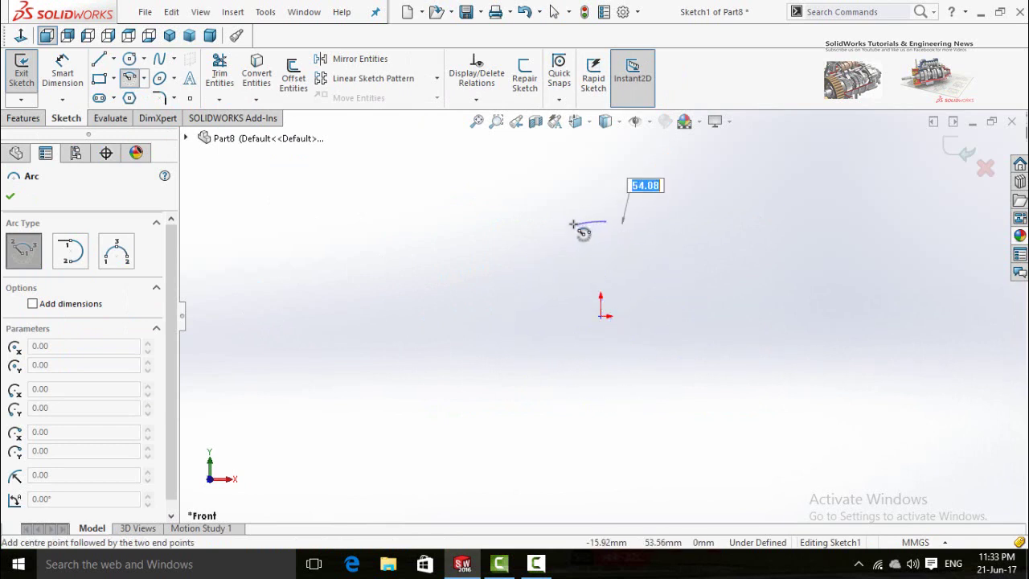
{"action": "left_click", "coordinate": [635, 230]}
Dimension the arc's radius and set it to 60 mm
{"action": "right_click_drag", "start_coordinate": [471, 340], "coordinate": [475, 275]}
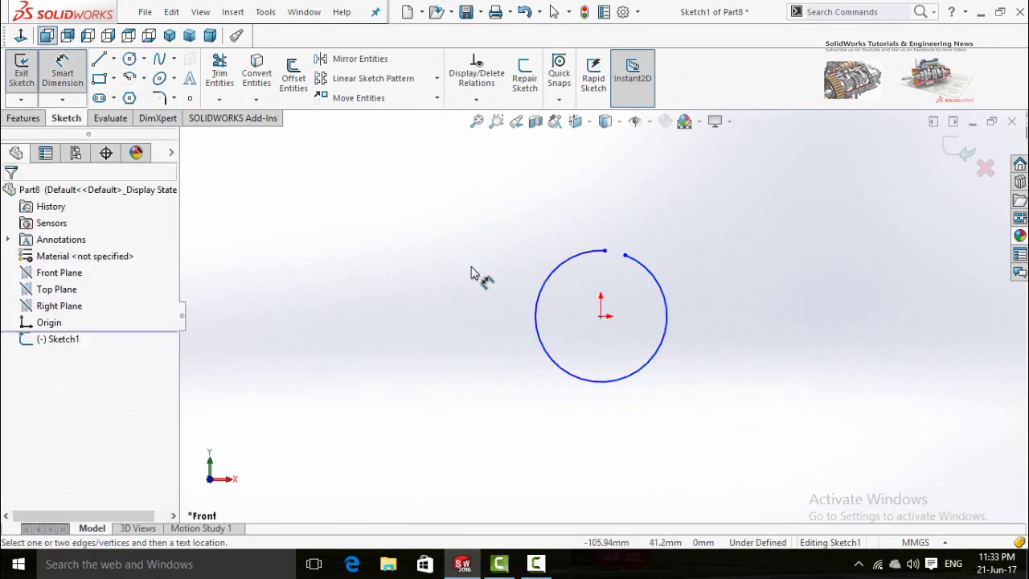
{"action": "left_click", "coordinate": [71, 85]}
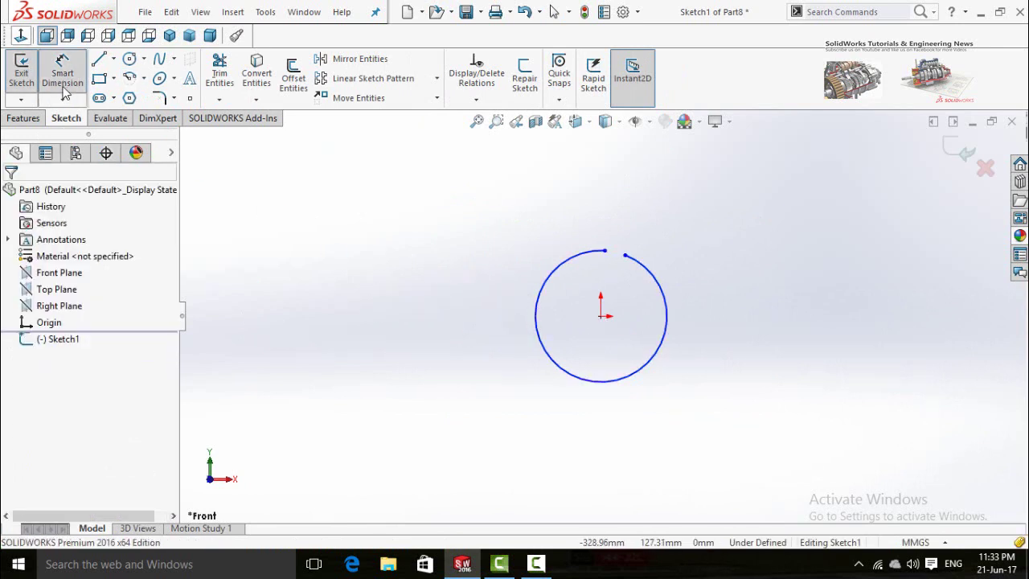
{"action": "left_click", "coordinate": [71, 85]}
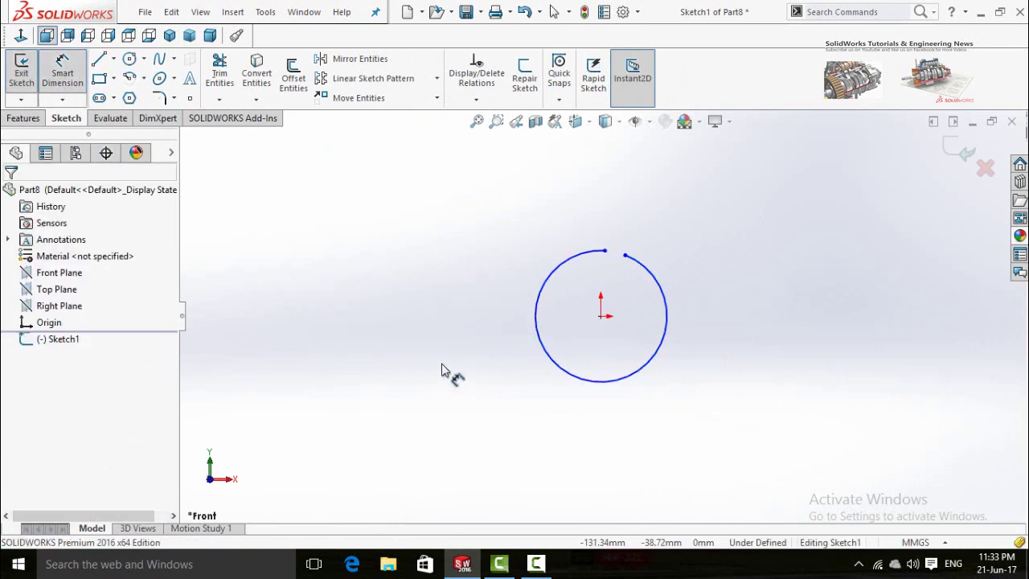
{"action": "left_click", "coordinate": [561, 378]}
{"action": "left_click", "coordinate": [468, 402]}
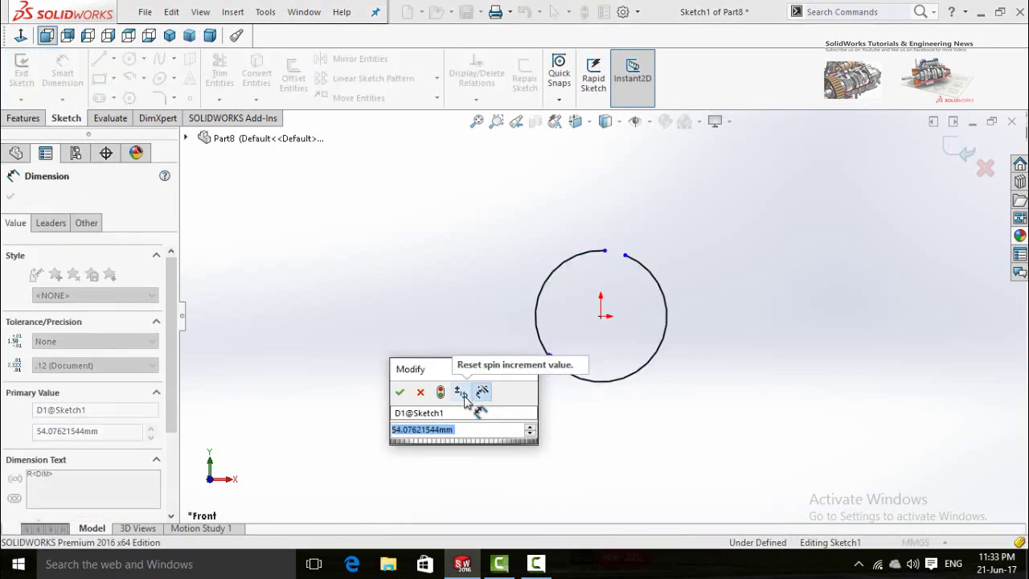
{"action": "type", "text": "60"}
{"action": "key", "text": "Return"}
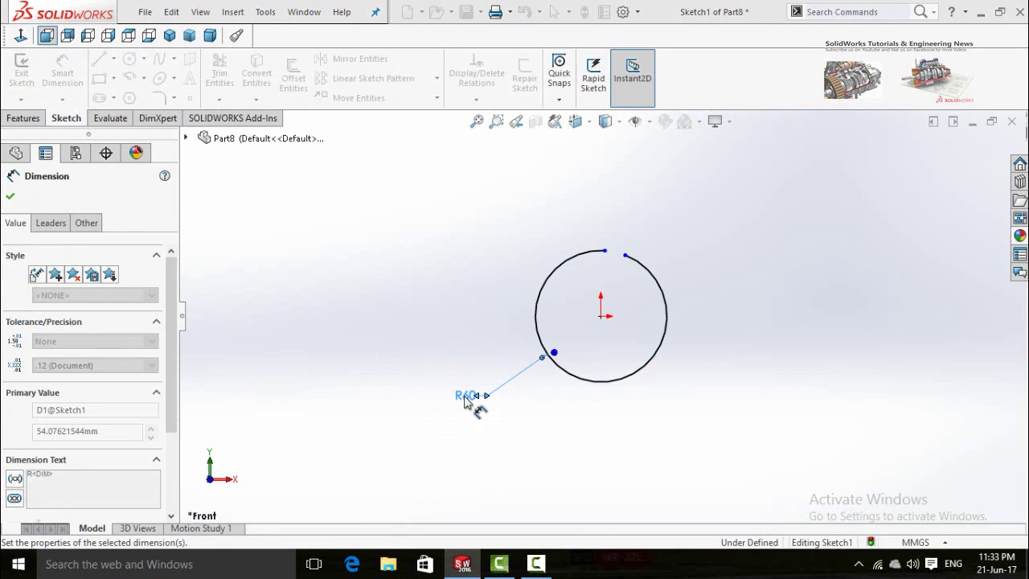
Dimension the gap between the arc's two endpoints, set it to 2 mm, and finish dimensioning
{"action": "scroll", "coordinate": [615, 274], "scroll_direction": "down", "scroll_amount": 10}
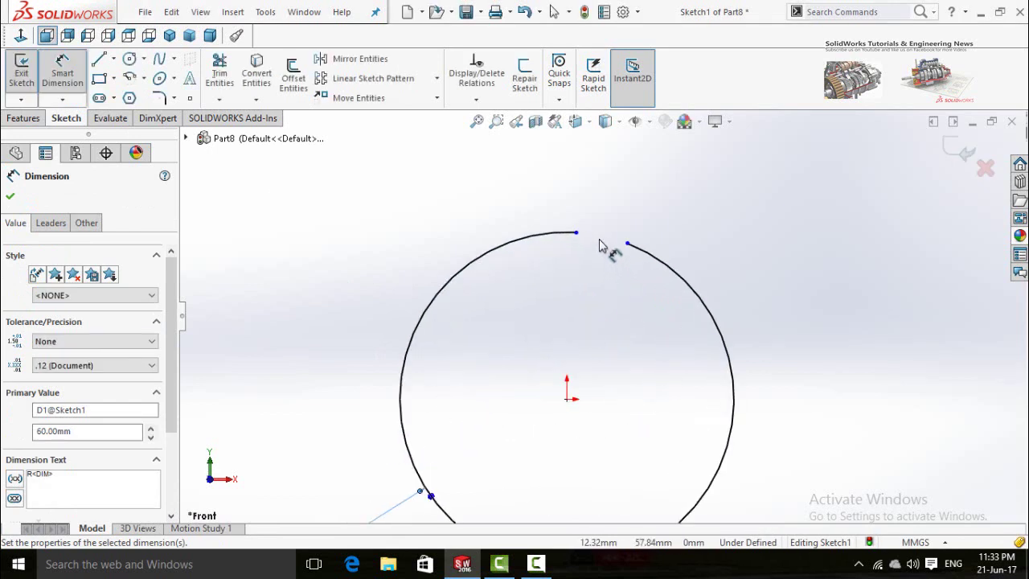
{"action": "left_click", "coordinate": [537, 236]}
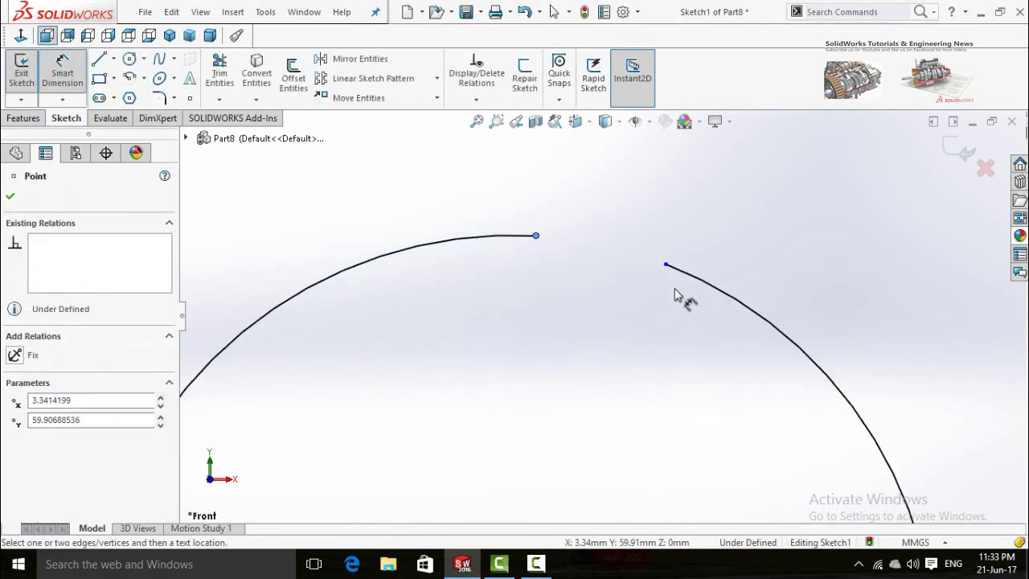
{"action": "left_click", "coordinate": [667, 267]}
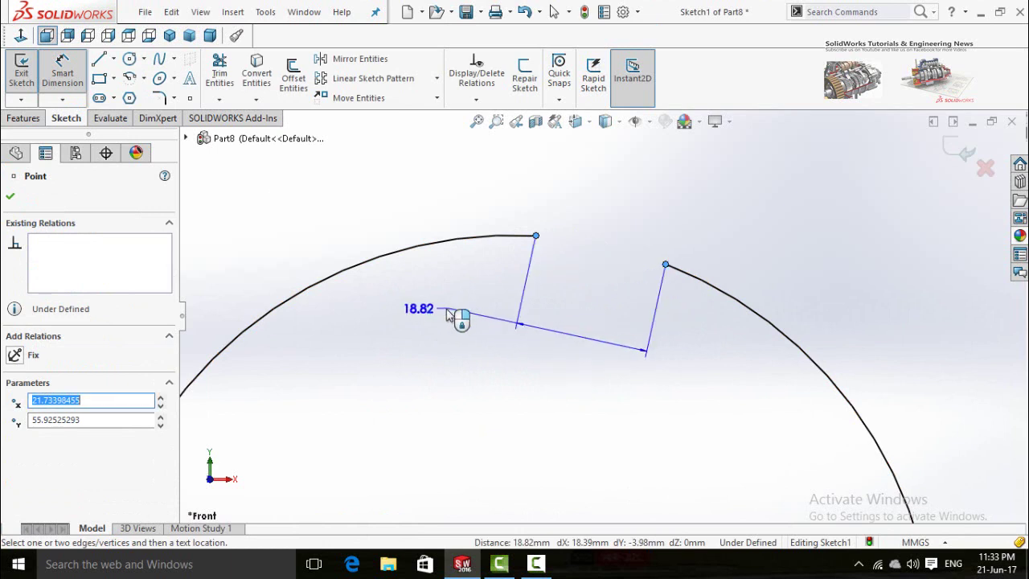
{"action": "left_click", "coordinate": [452, 316]}
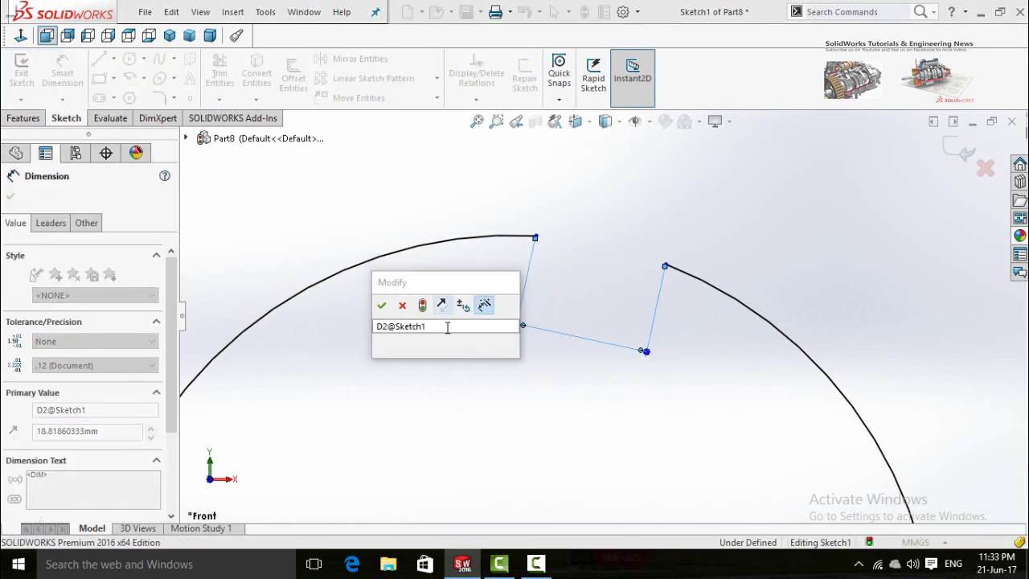
{"action": "type", "text": "="}
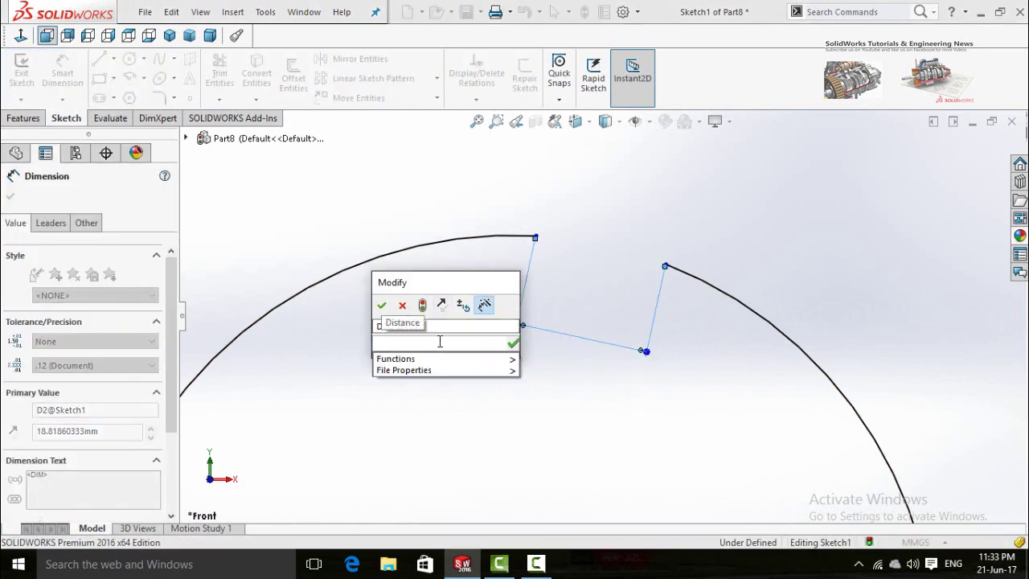
{"action": "type", "text": "2"}
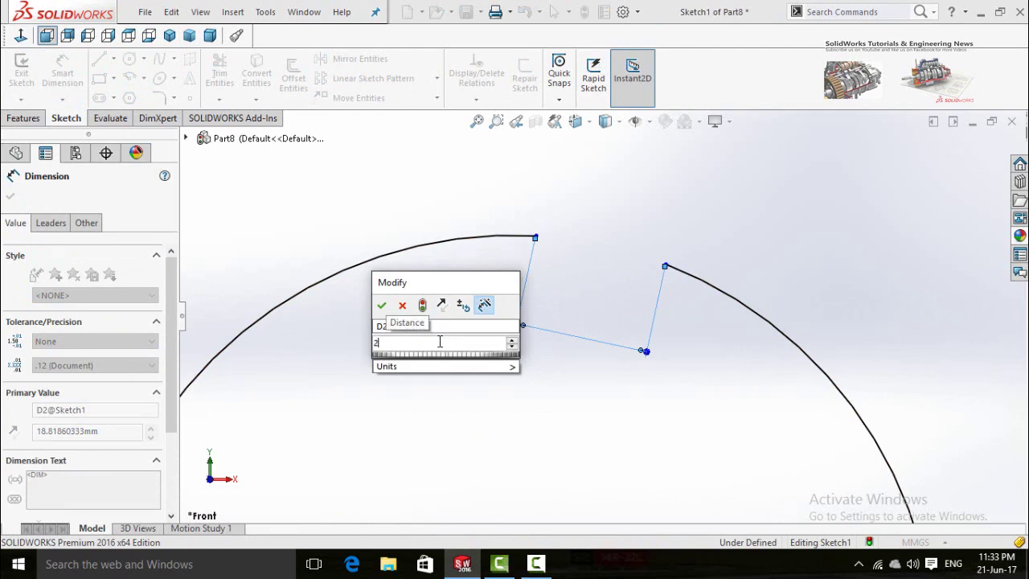
{"action": "left_click", "coordinate": [382, 305]}
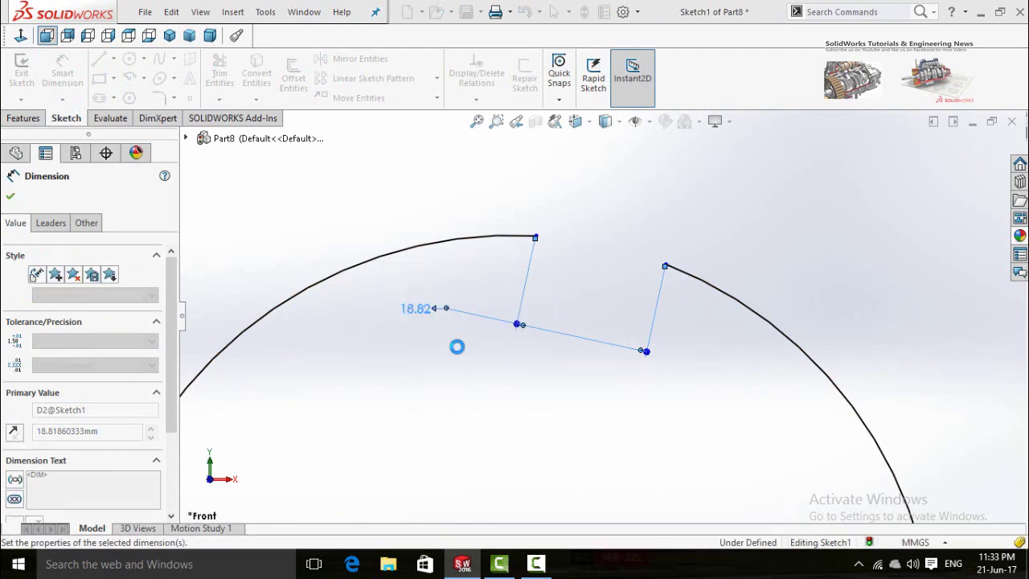
{"action": "scroll", "coordinate": [530, 367], "scroll_direction": "up", "scroll_amount": 5}
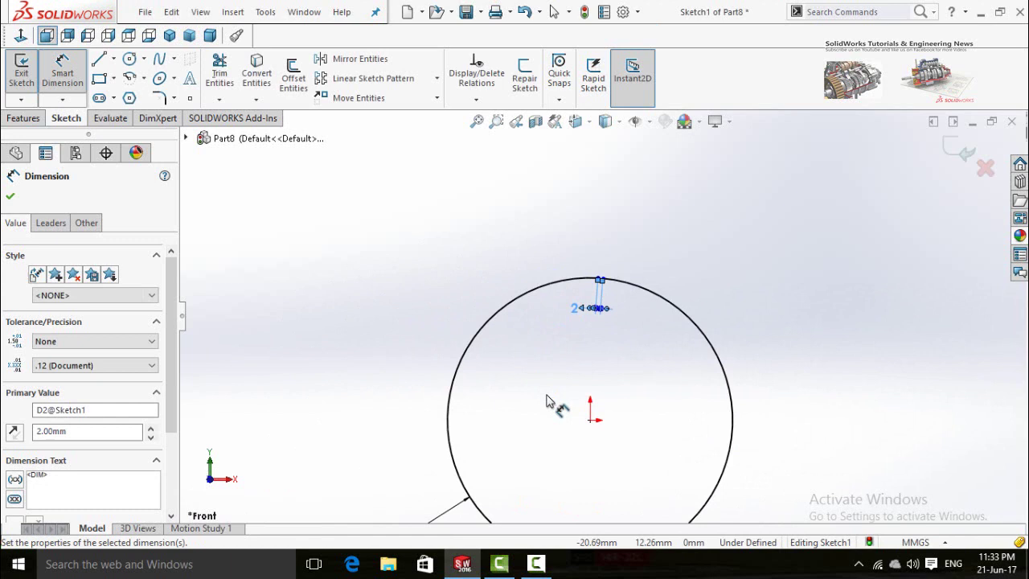
{"action": "key", "text": "f"}
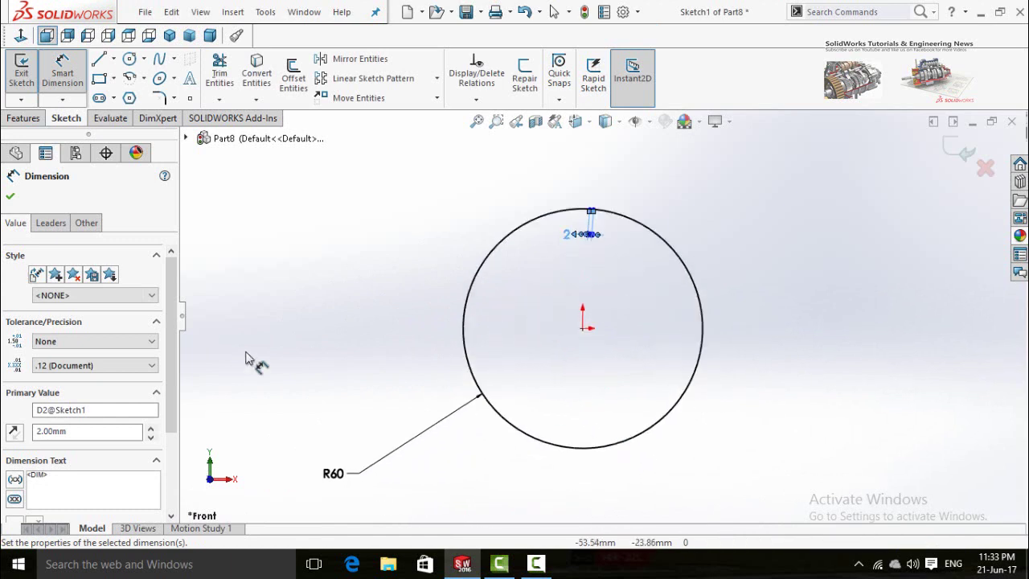
{"action": "left_click", "coordinate": [10, 196]}
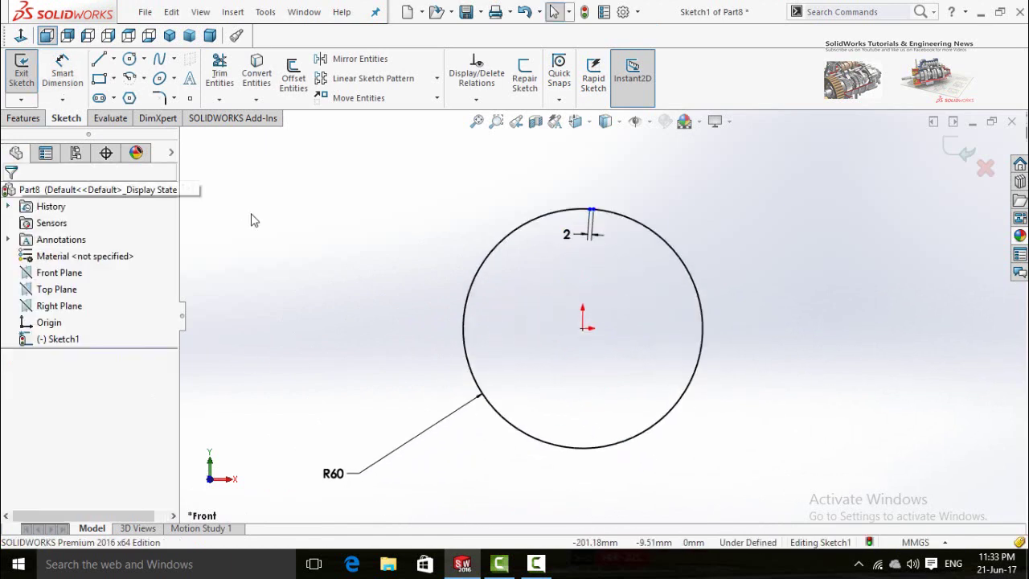
Enable the Sheet Metal command set and switch to it
{"action": "right_click", "coordinate": [158, 124]}
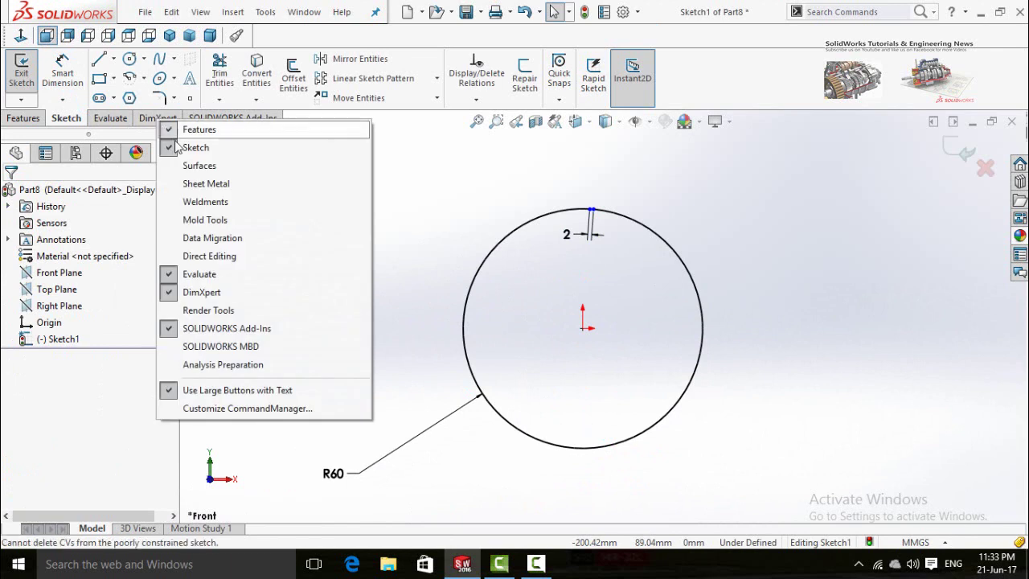
{"action": "left_click", "coordinate": [213, 185]}
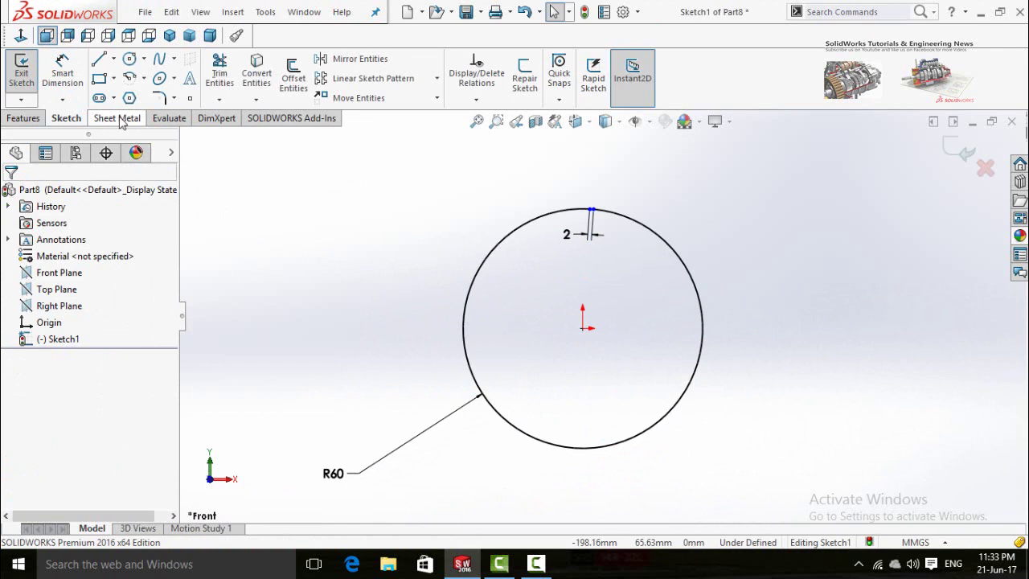
{"action": "left_click", "coordinate": [118, 119]}
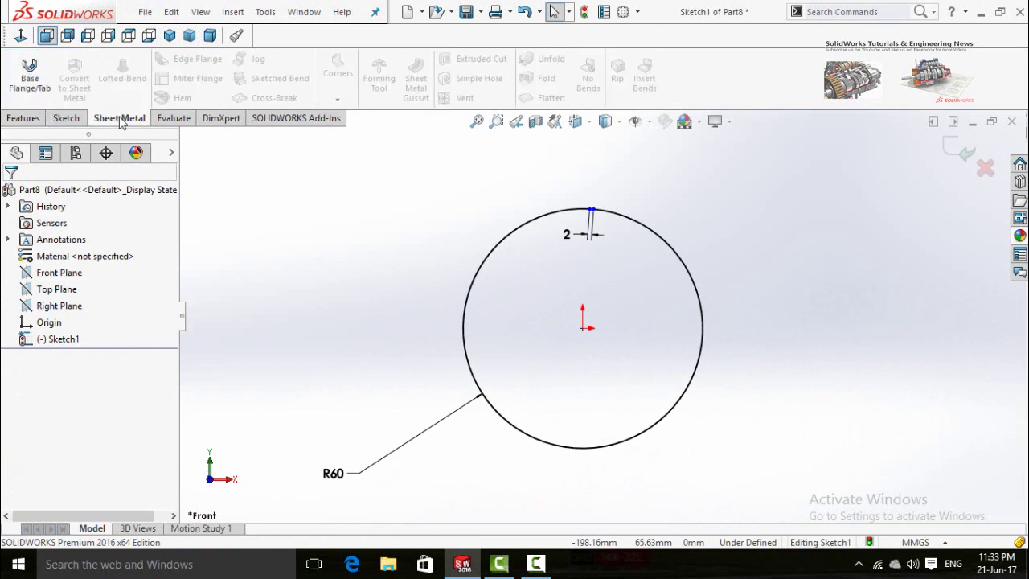
Create a base flange from the open arc sketch, extruded blind 100 mm in both Direction 1 and Direction 2
{"action": "left_click", "coordinate": [25, 87]}
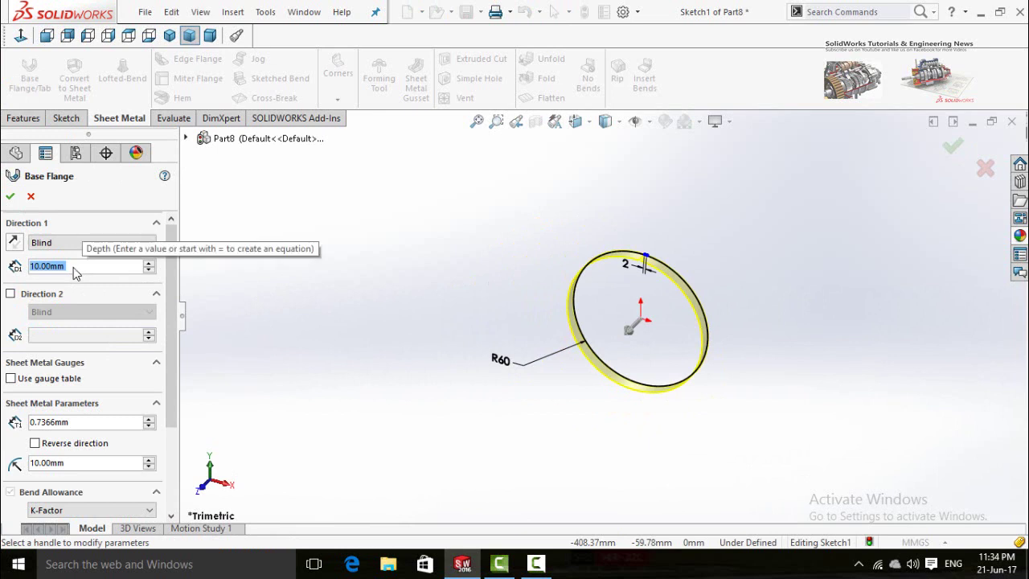
{"action": "type", "text": "100"}
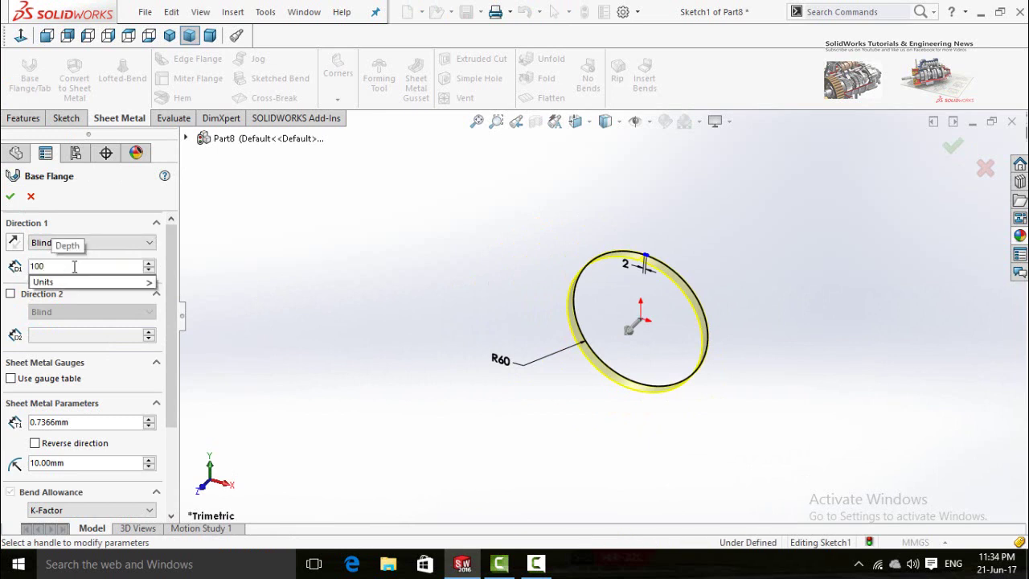
{"action": "key", "text": "Return"}
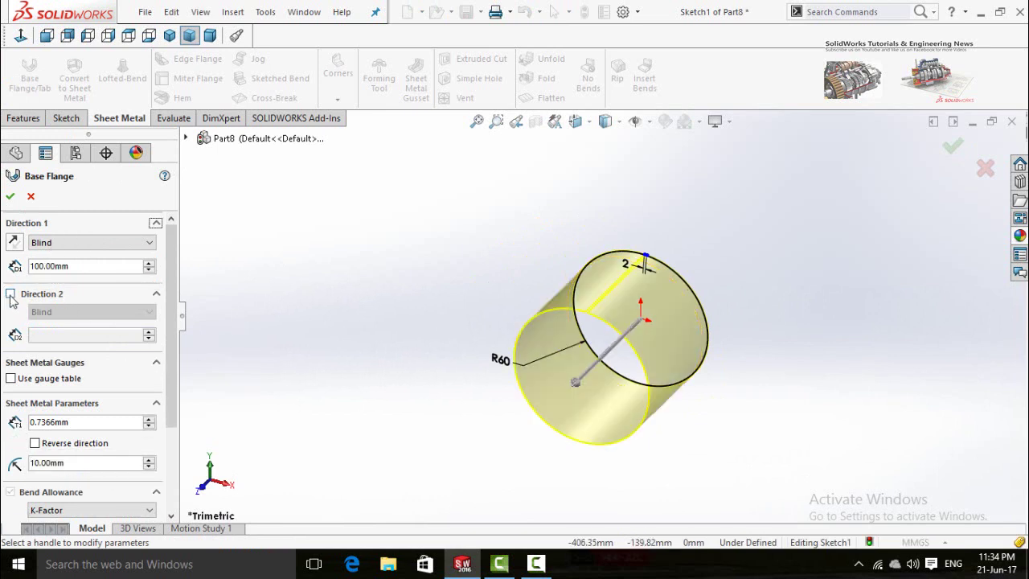
{"action": "left_click", "coordinate": [10, 294]}
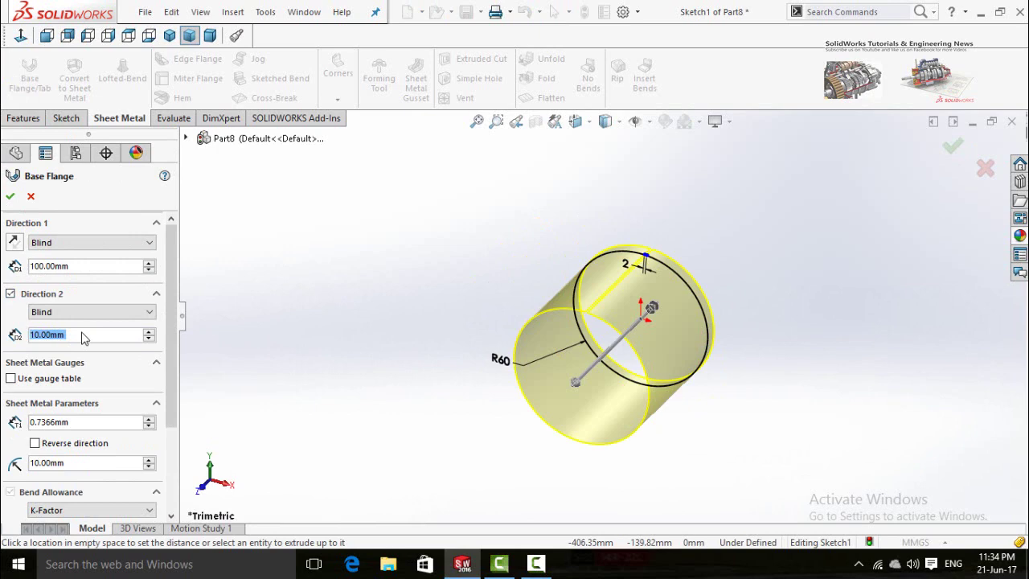
{"action": "type", "text": "100"}
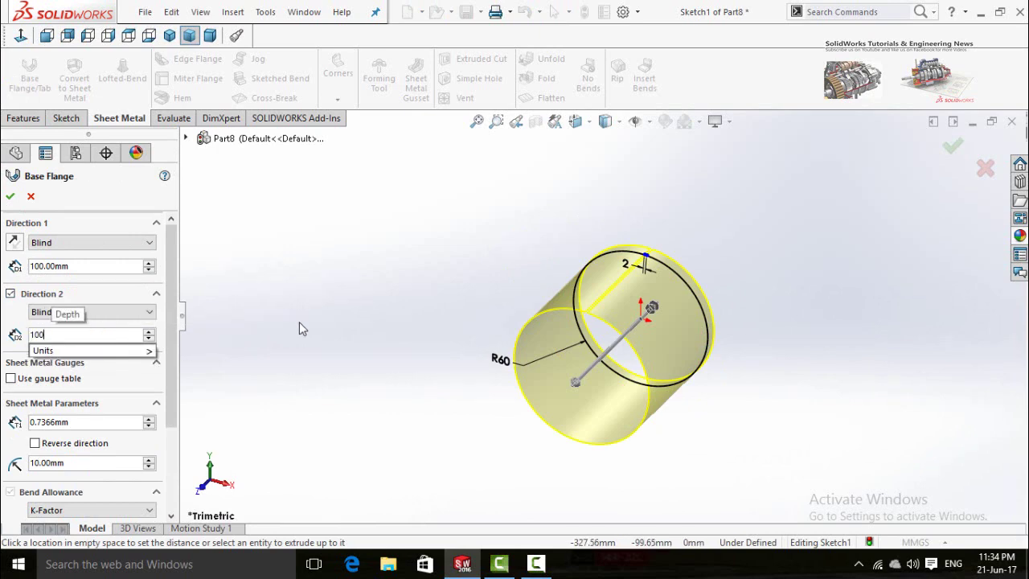
{"action": "key", "text": "Return"}
{"action": "scroll", "coordinate": [175, 354], "scroll_direction": "down", "scroll_amount": 1}
{"action": "scroll", "coordinate": [174, 363], "scroll_direction": "down", "scroll_amount": 3}
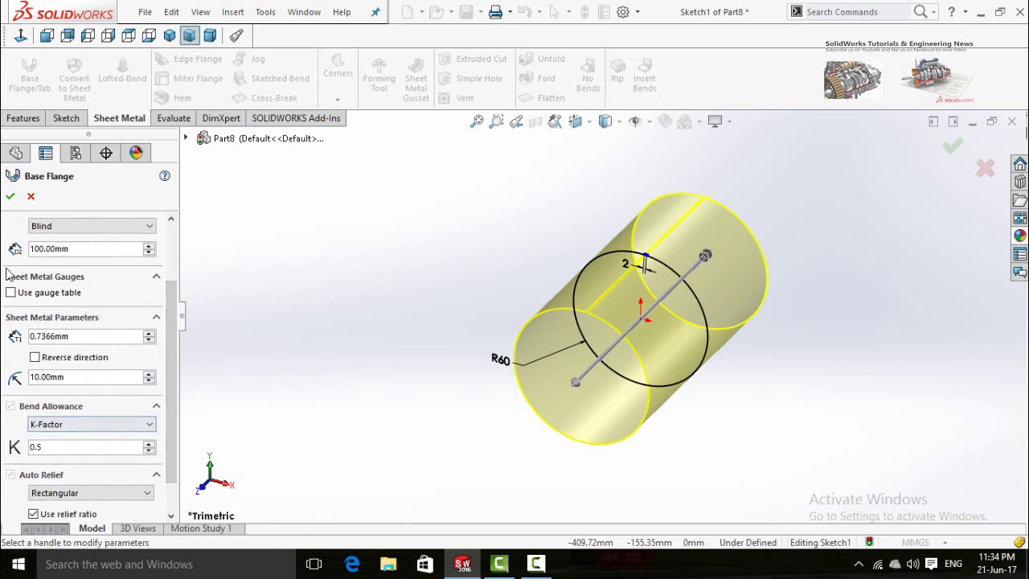
{"action": "left_click", "coordinate": [11, 198]}
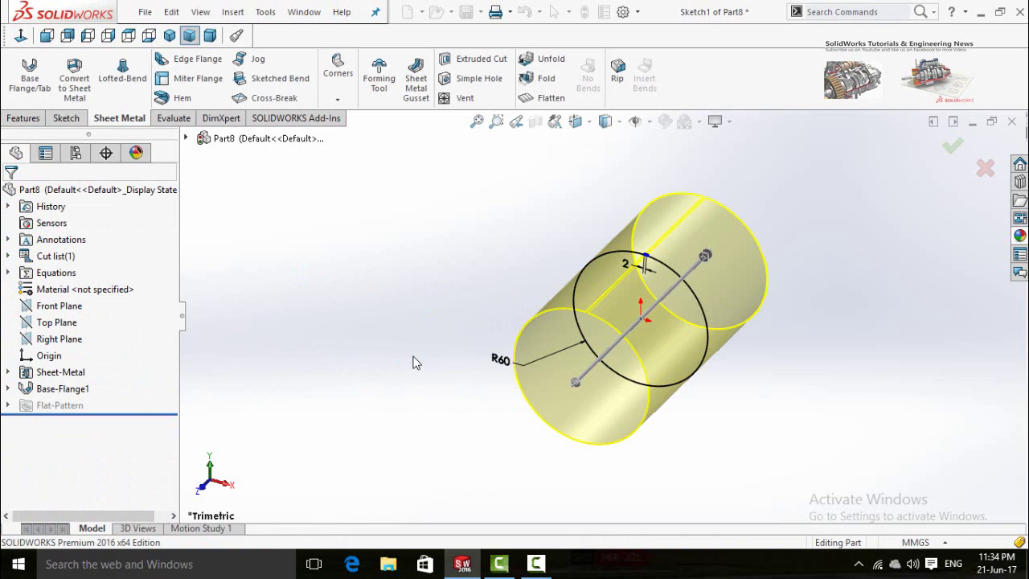
Unfold the cylinder with one straight edge of the seam gap as the fixed edge and all bends collected
{"action": "scroll", "coordinate": [611, 305], "scroll_direction": "up", "scroll_amount": 3}
{"action": "scroll", "coordinate": [605, 302], "scroll_direction": "down", "scroll_amount": 3}
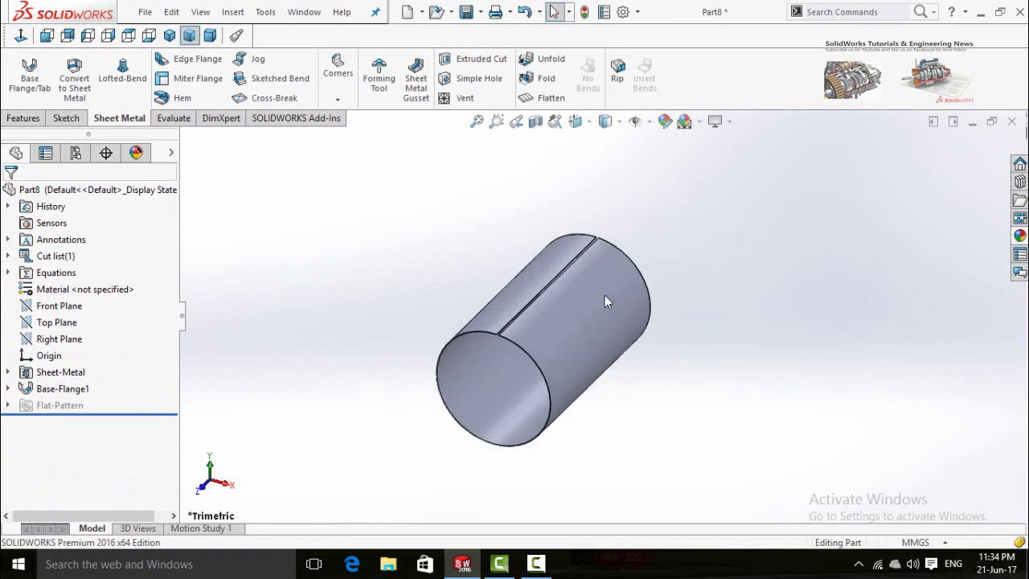
{"action": "scroll", "coordinate": [604, 302], "scroll_direction": "down", "scroll_amount": 1}
{"action": "scroll", "coordinate": [487, 402], "scroll_direction": "down", "scroll_amount": 1}
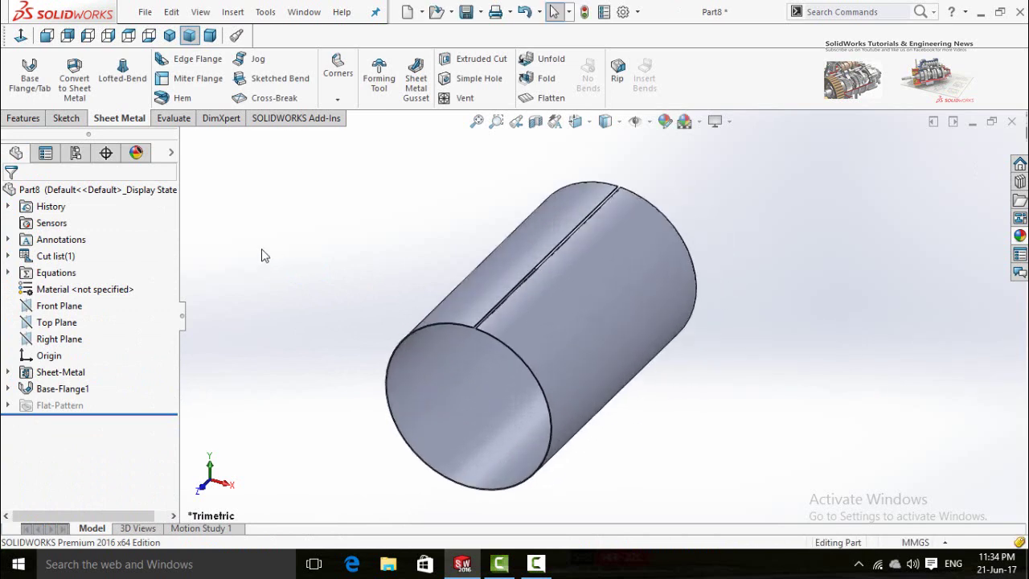
{"action": "left_click", "coordinate": [546, 66]}
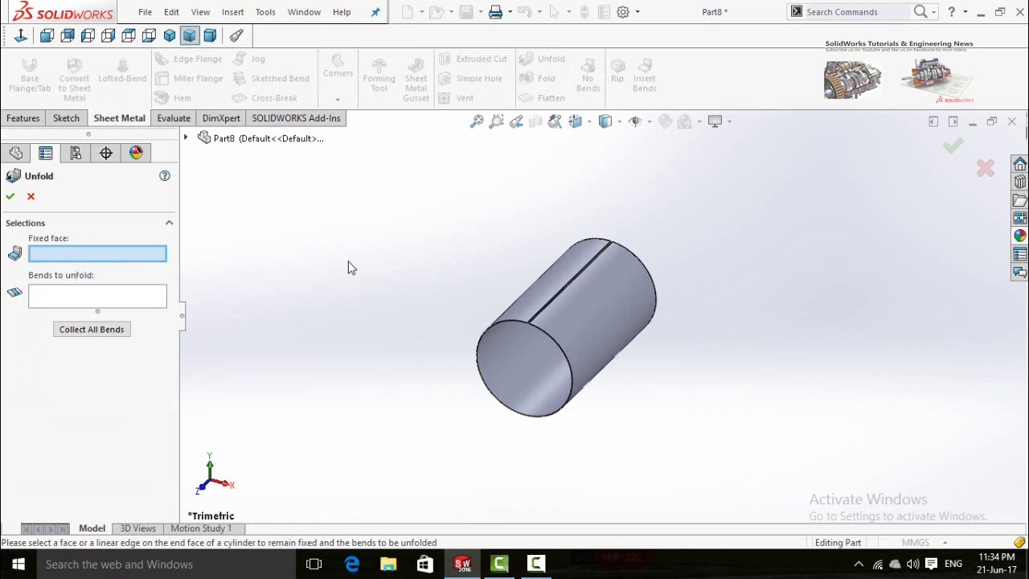
{"action": "scroll", "coordinate": [553, 298], "scroll_direction": "down", "scroll_amount": 1}
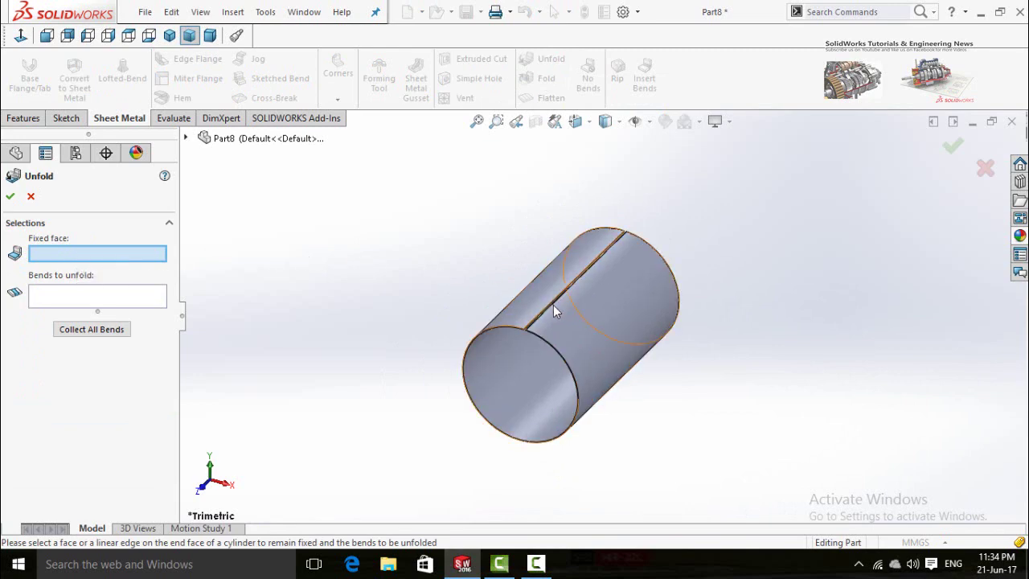
{"action": "scroll", "coordinate": [547, 312], "scroll_direction": "down", "scroll_amount": 1}
{"action": "scroll", "coordinate": [543, 312], "scroll_direction": "down", "scroll_amount": 6}
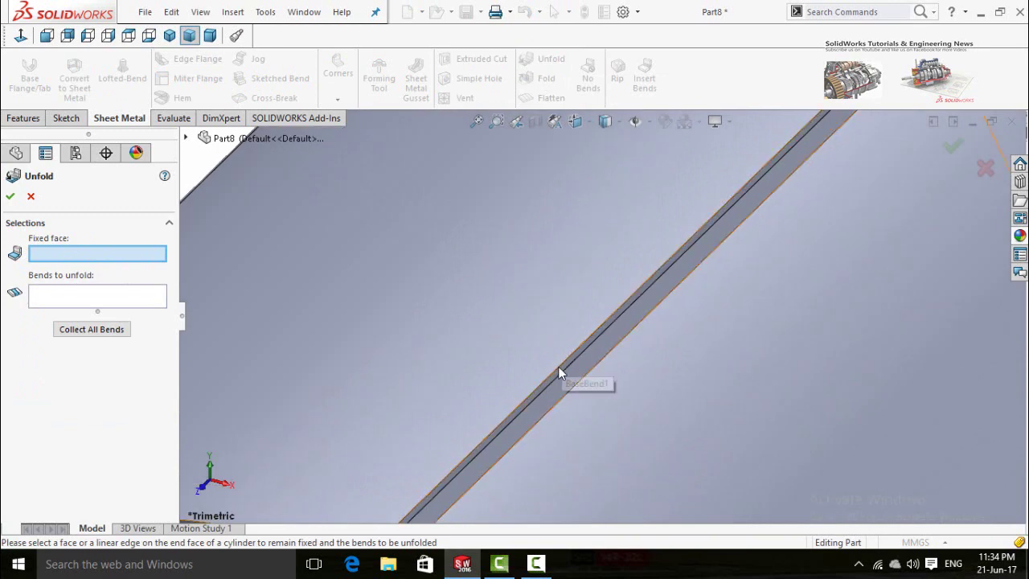
{"action": "left_click", "coordinate": [559, 371]}
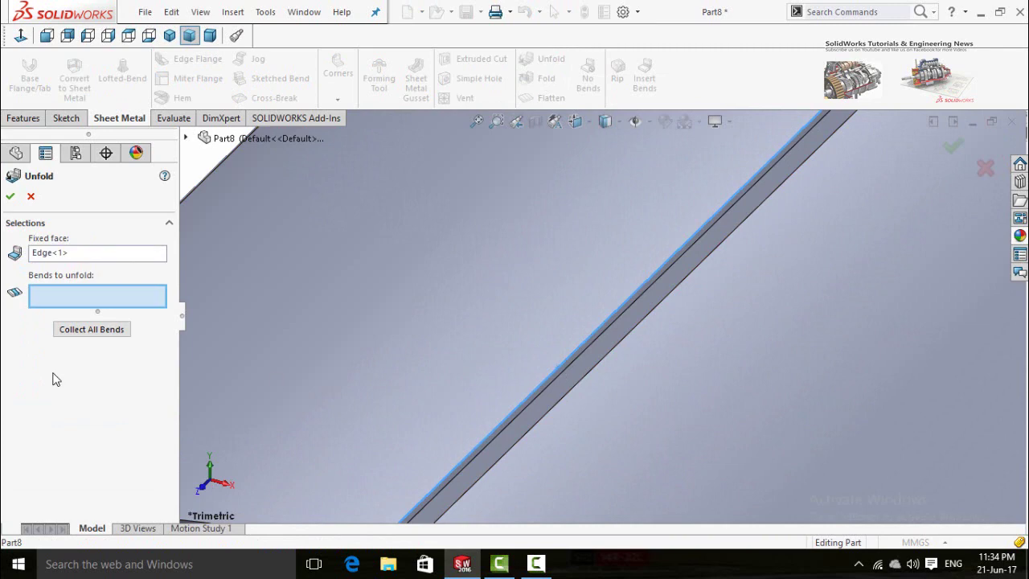
{"action": "scroll", "coordinate": [604, 298], "scroll_direction": "up", "scroll_amount": 5}
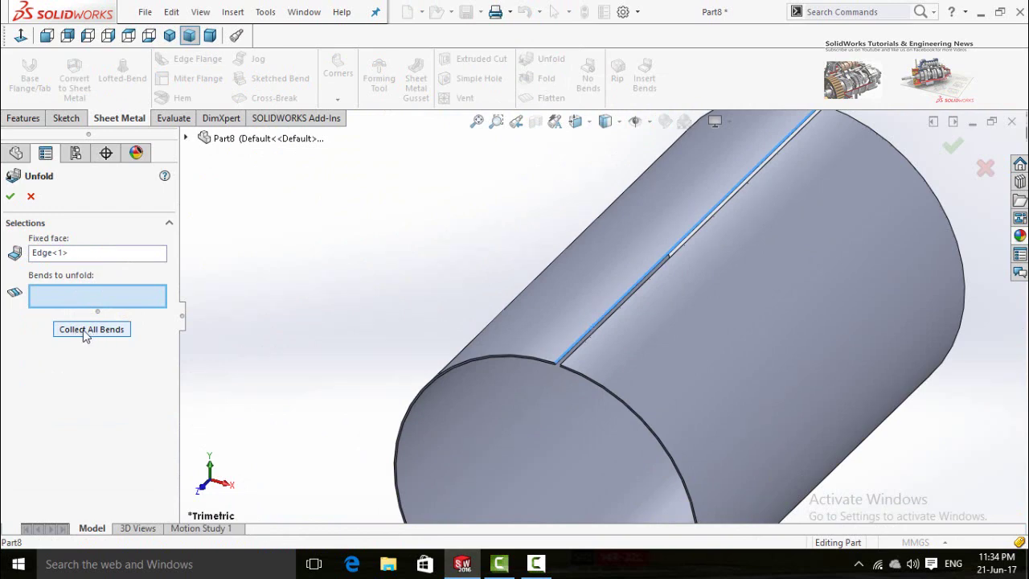
{"action": "left_click", "coordinate": [86, 333]}
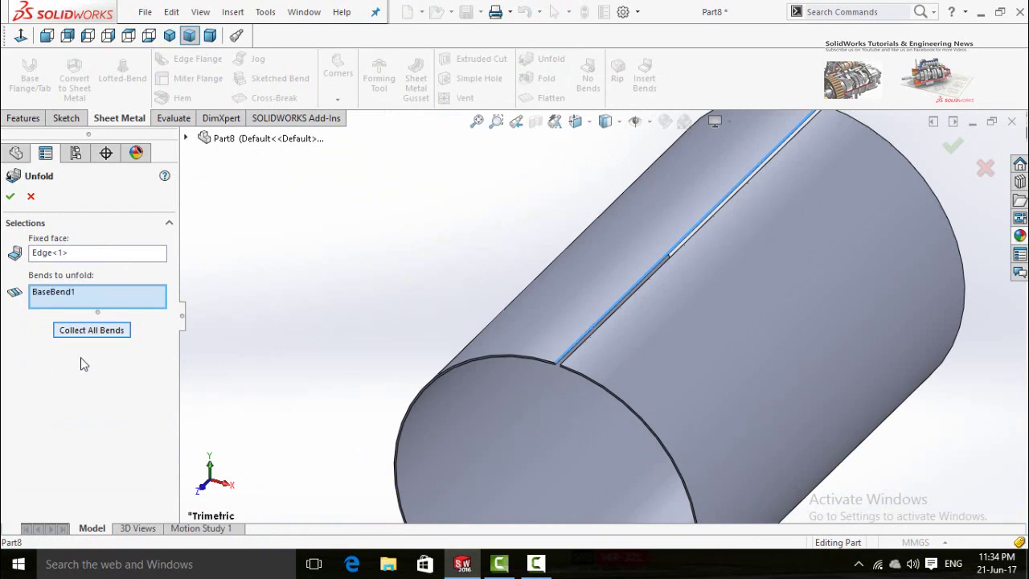
{"action": "left_click", "coordinate": [10, 197]}
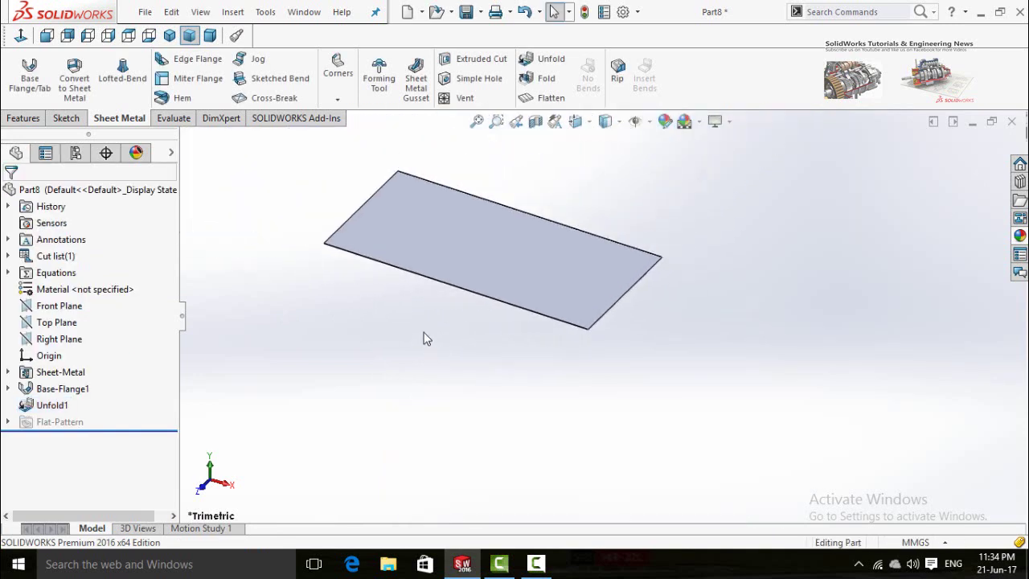
Fold the unfolded sheet back into a cylinder, keeping the seam edge fixed and collecting all bends
{"action": "left_click", "coordinate": [545, 81]}
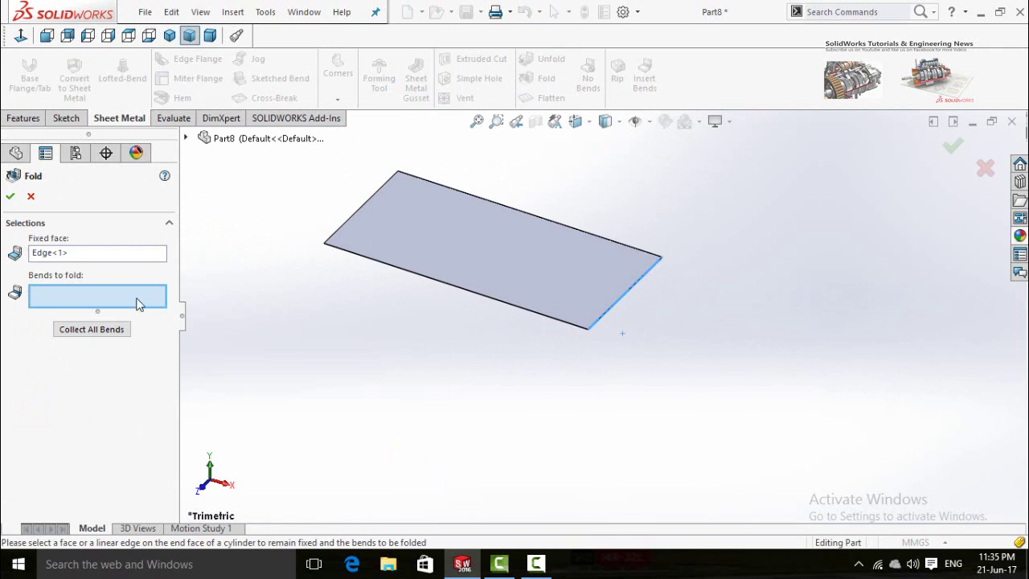
{"action": "left_click", "coordinate": [91, 330]}
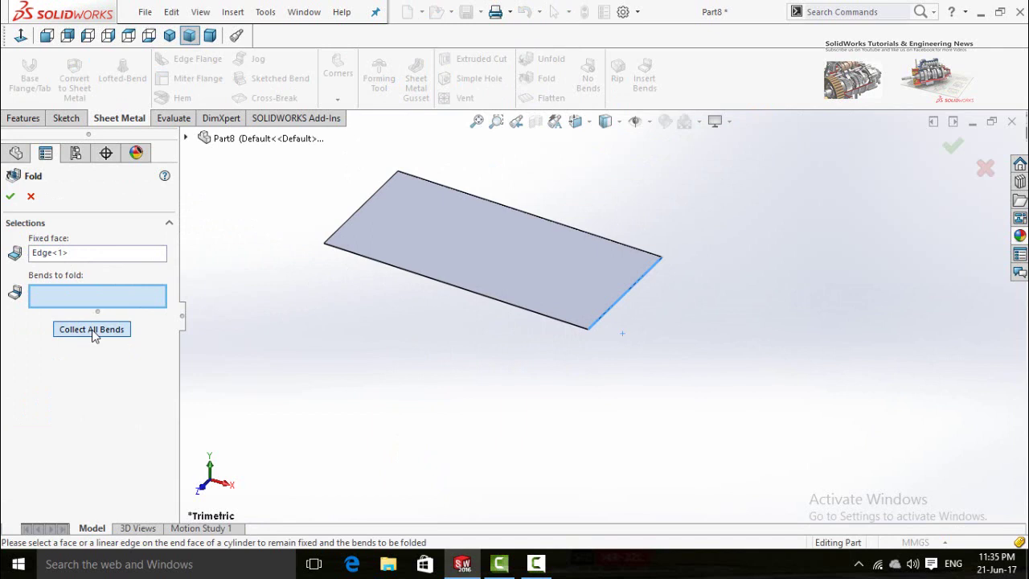
{"action": "left_click", "coordinate": [10, 195]}
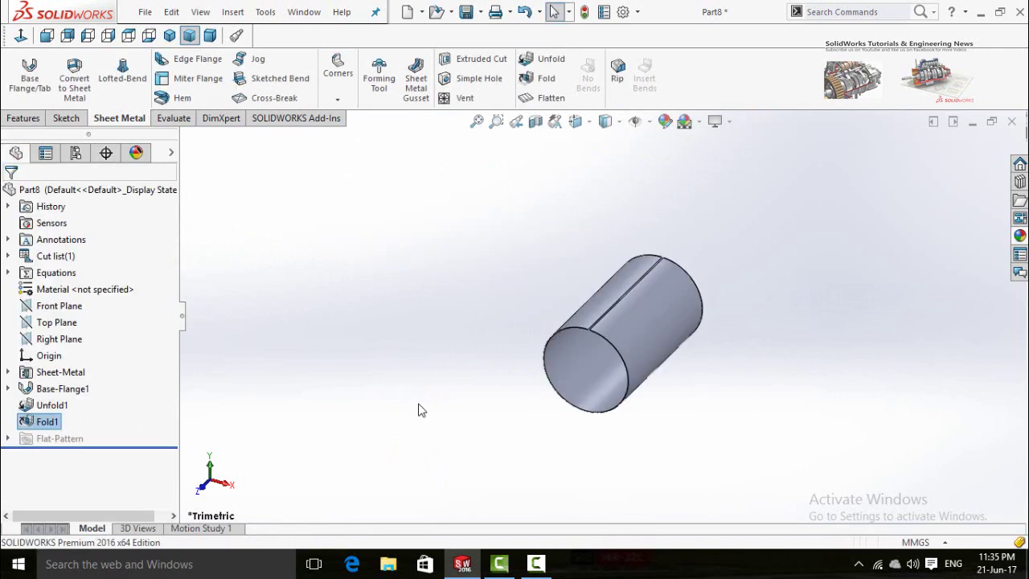
{"action": "scroll", "coordinate": [503, 313], "scroll_direction": "up", "scroll_amount": 3}
{"action": "scroll", "coordinate": [645, 312], "scroll_direction": "down", "scroll_amount": 3}
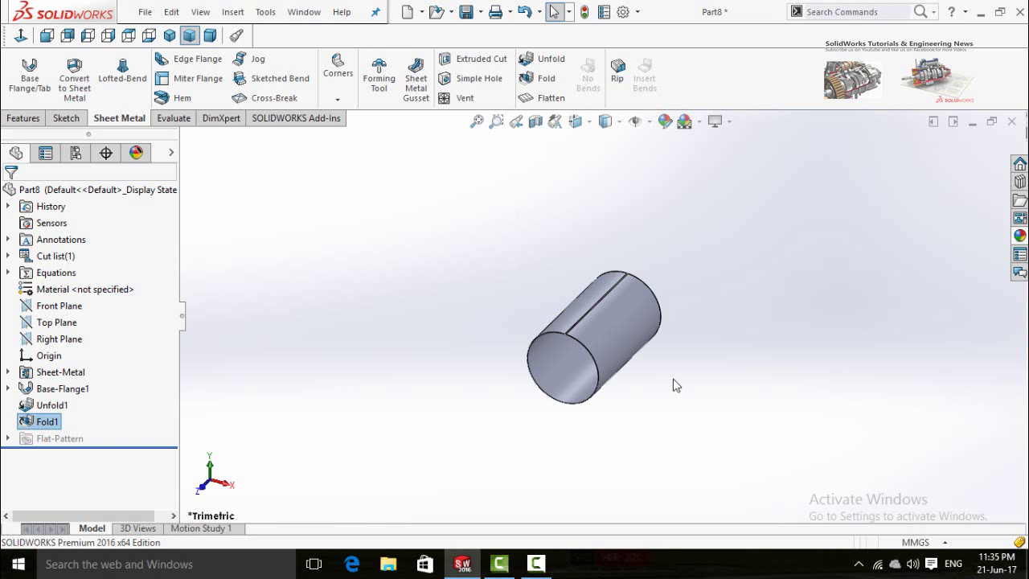
{"action": "left_click", "coordinate": [673, 379]}
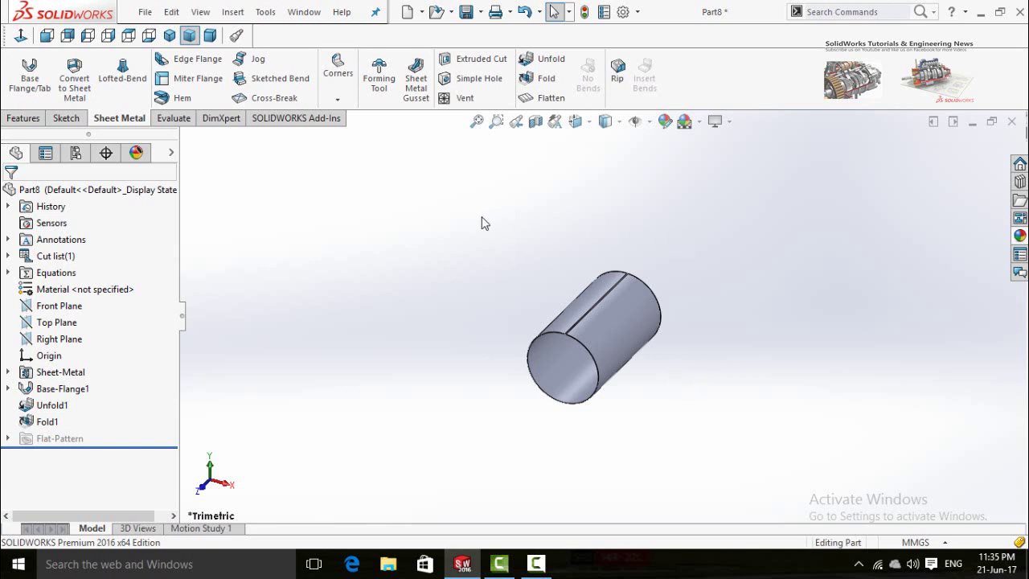
Flatten the part to view its flat pattern and return it to the rolled state
{"action": "left_click", "coordinate": [550, 100]}
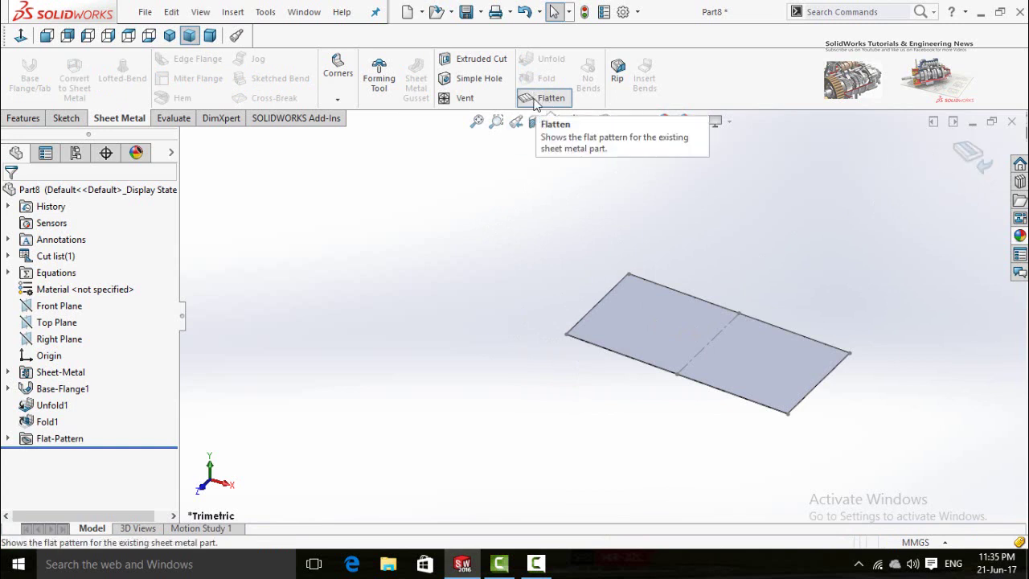
{"action": "left_click", "coordinate": [535, 100]}
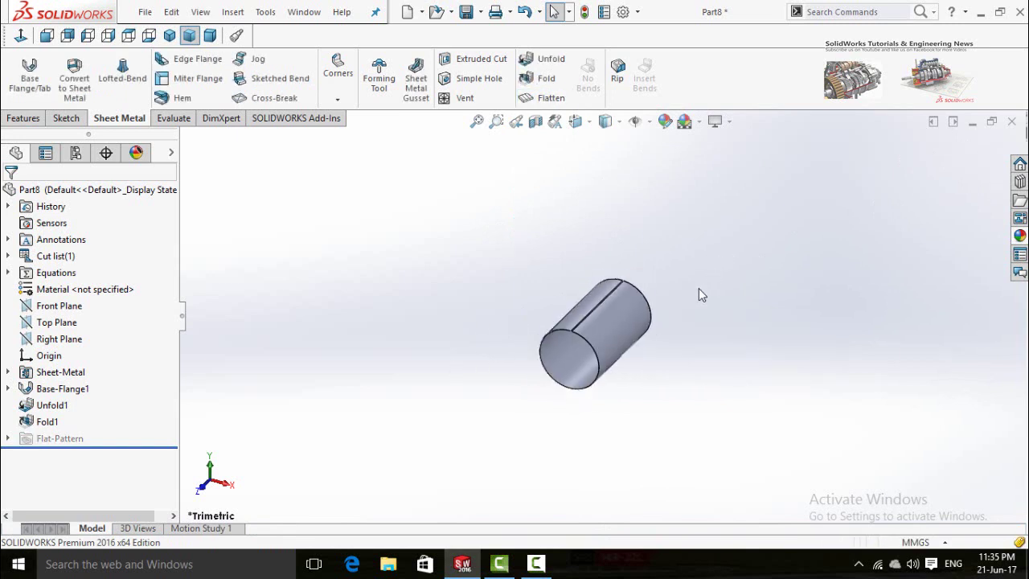
{"action": "scroll", "coordinate": [700, 295], "scroll_direction": "down", "scroll_amount": 1}
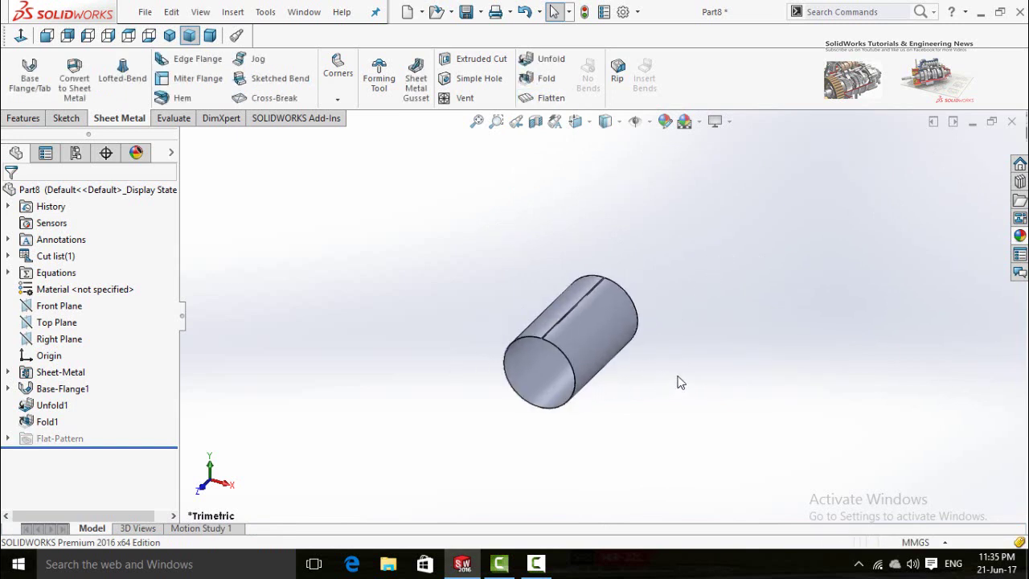